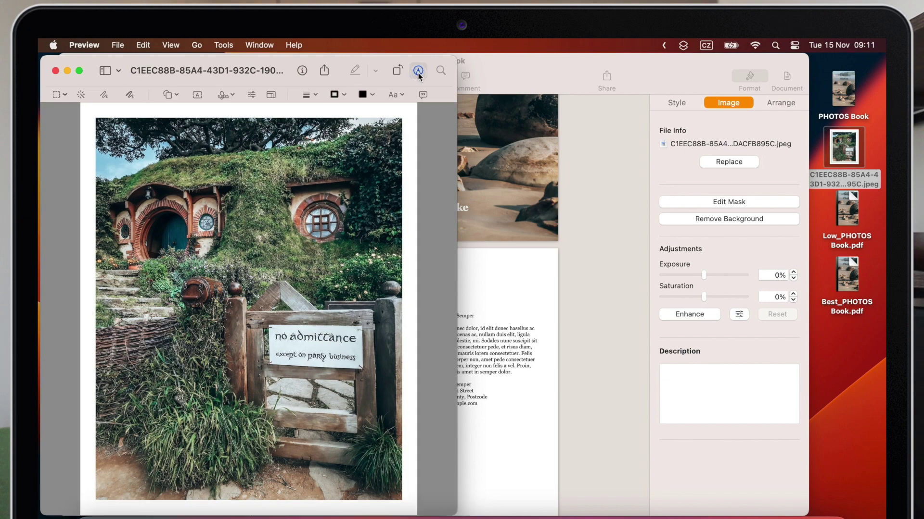
# - Resize the photo to fit into 1280 × 1280 pixels at 300 pixels/inch and close the image
pyautogui.click(270, 95)
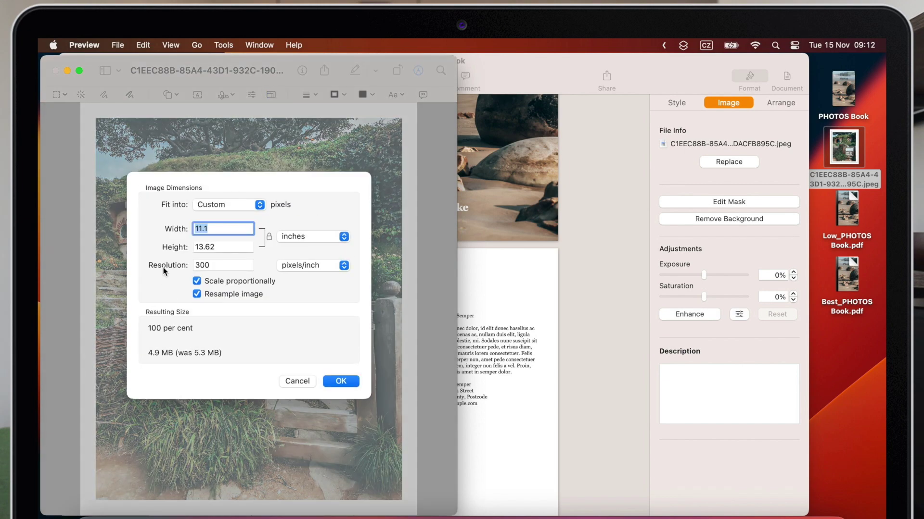
pyautogui.click(258, 206)
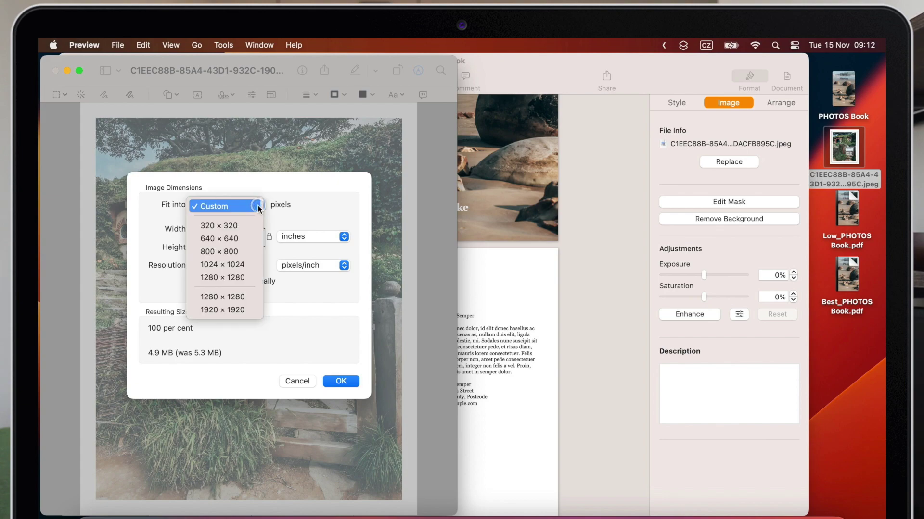
pyautogui.click(232, 277)
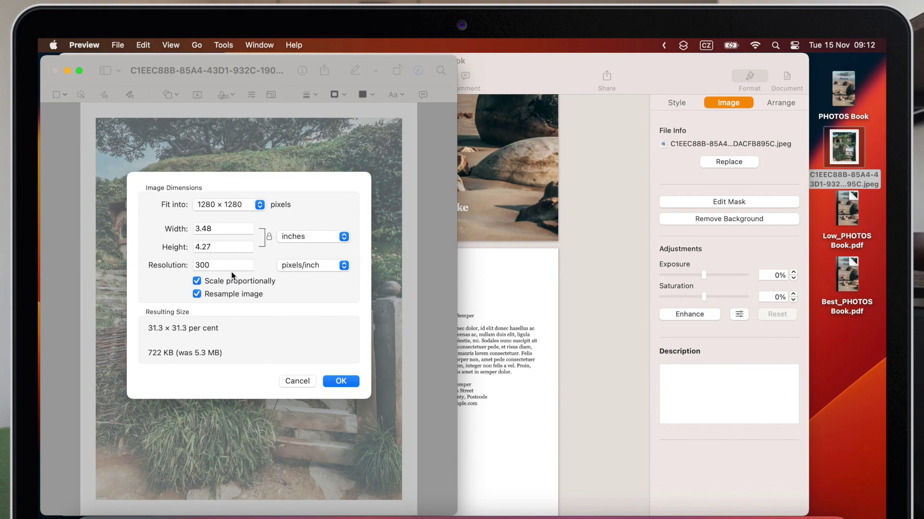
pyautogui.doubleClick(222, 266)
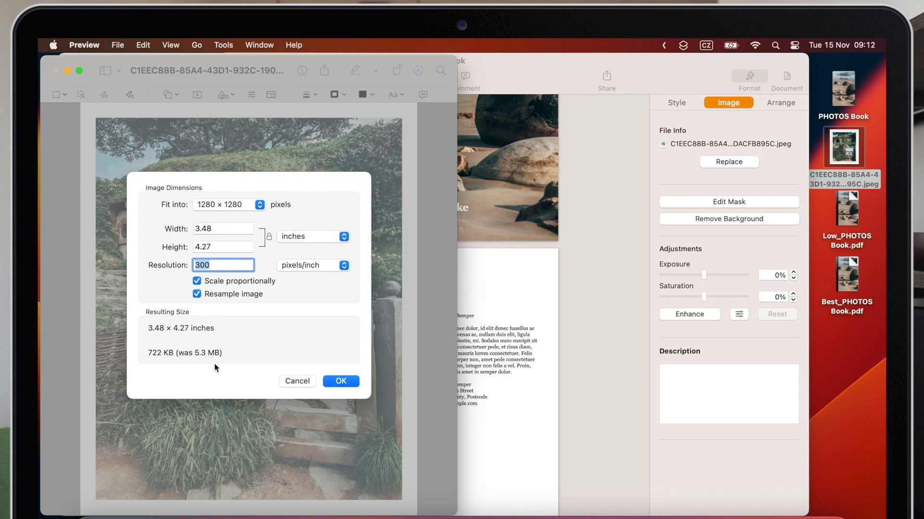
pyautogui.click(335, 380)
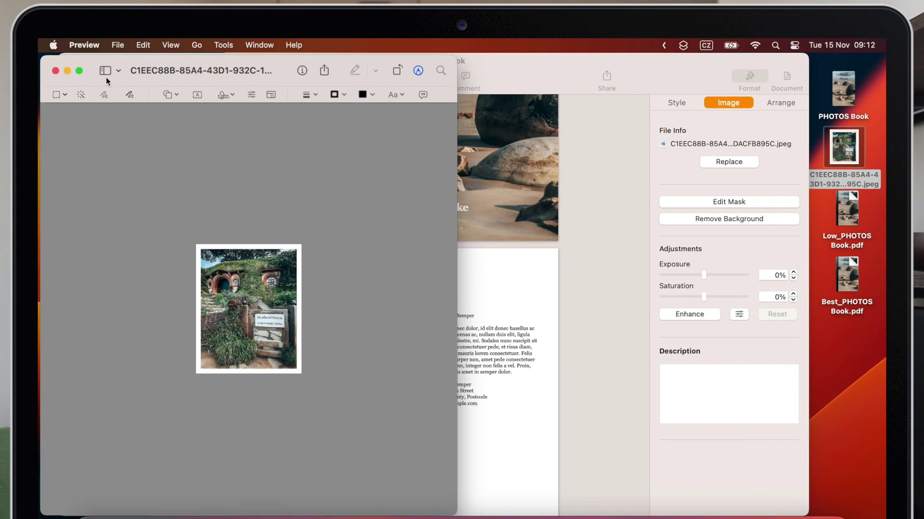
pyautogui.click(56, 71)
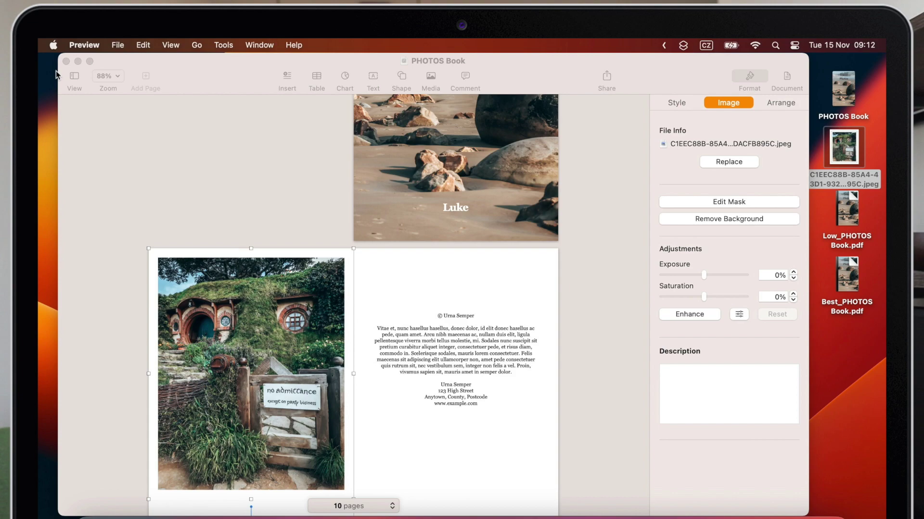
# - In the PHOTOS Book document in Pages, replace the hobbit-house photo with the resized JPEG from the Desktop
pyautogui.click(274, 306)
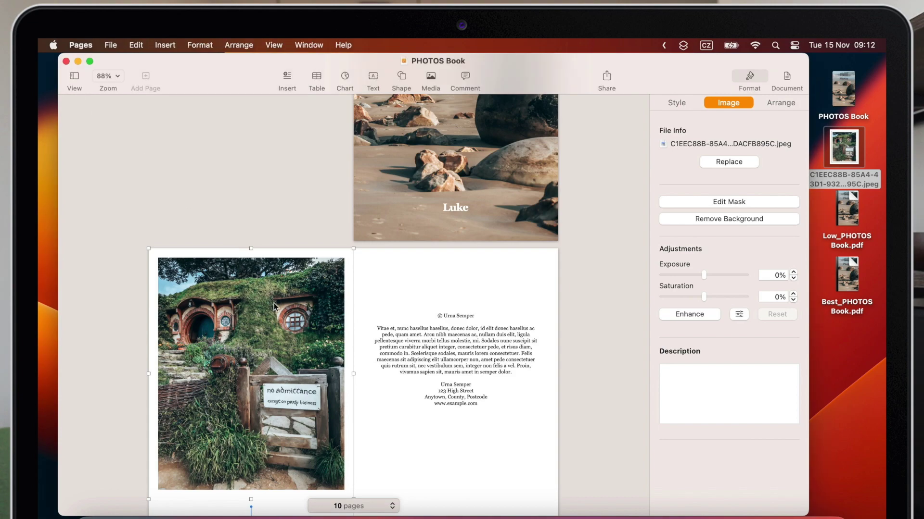
pyautogui.click(727, 163)
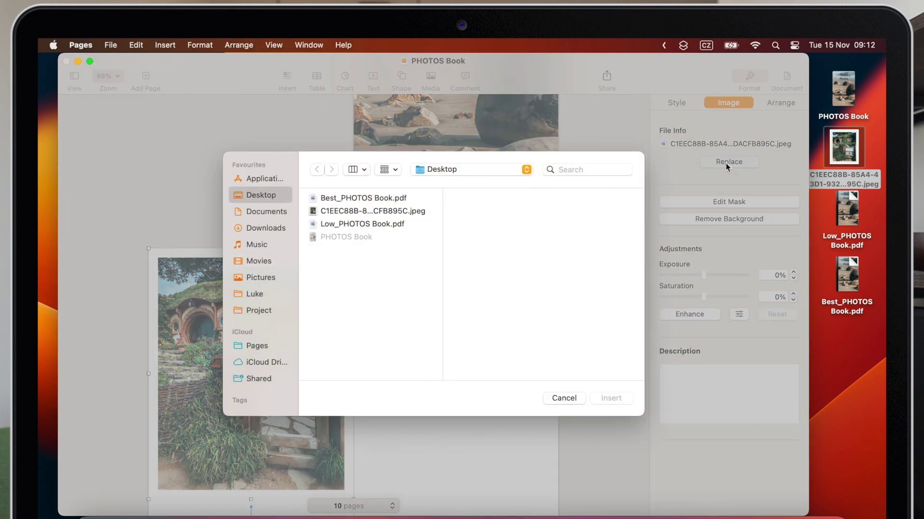
pyautogui.click(374, 212)
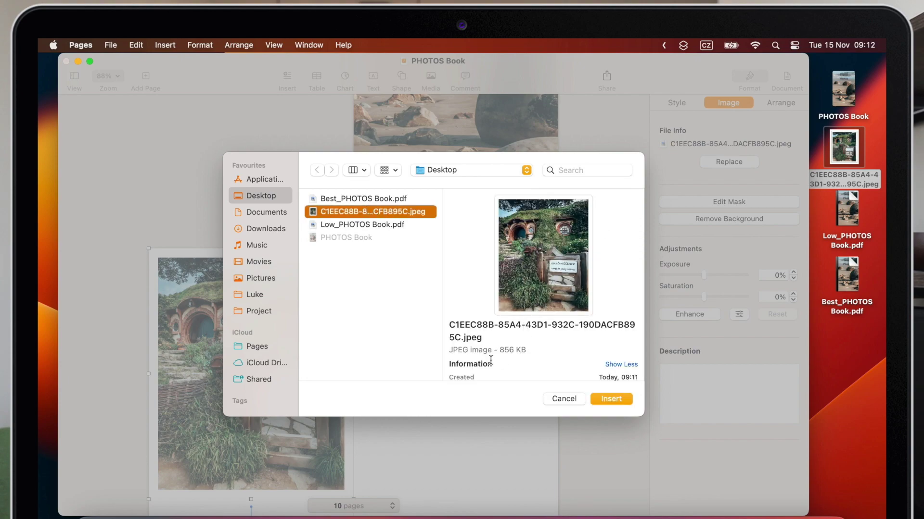
pyautogui.click(606, 399)
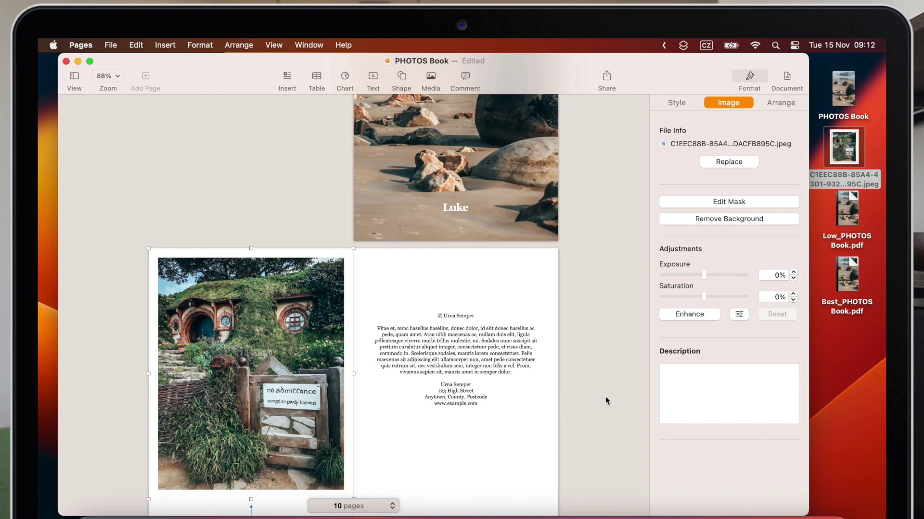
# - Close the book document and check the PHOTOS Book file's size in its Finder info, closing the info window
pyautogui.click(66, 61)
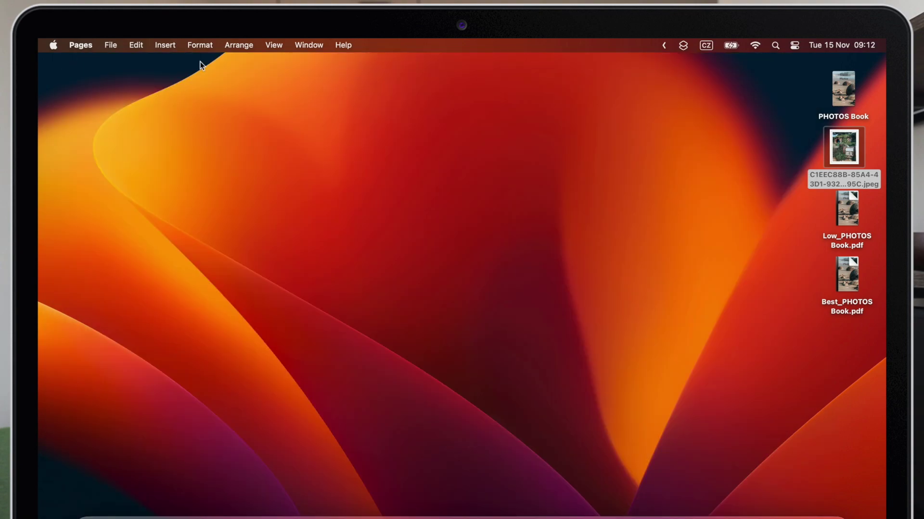
pyautogui.click(656, 127)
pyautogui.click(839, 88)
pyautogui.press('super+i')
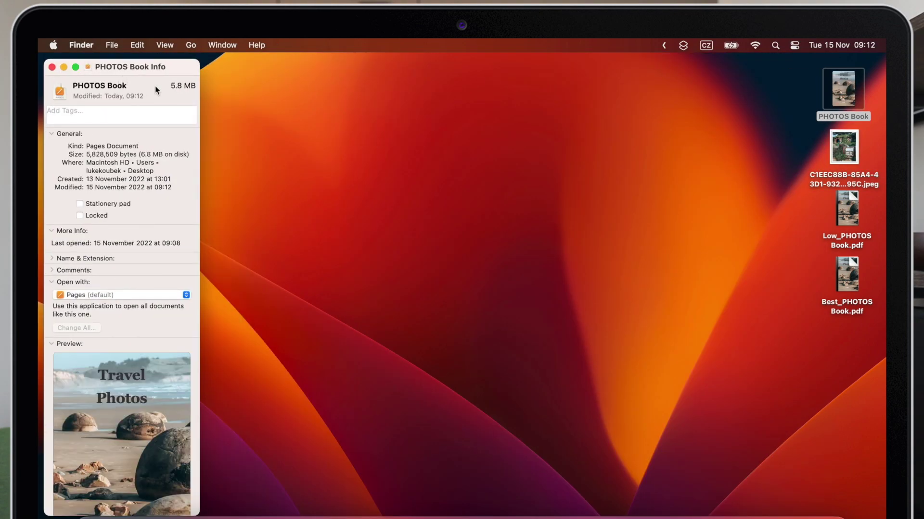
pyautogui.click(52, 67)
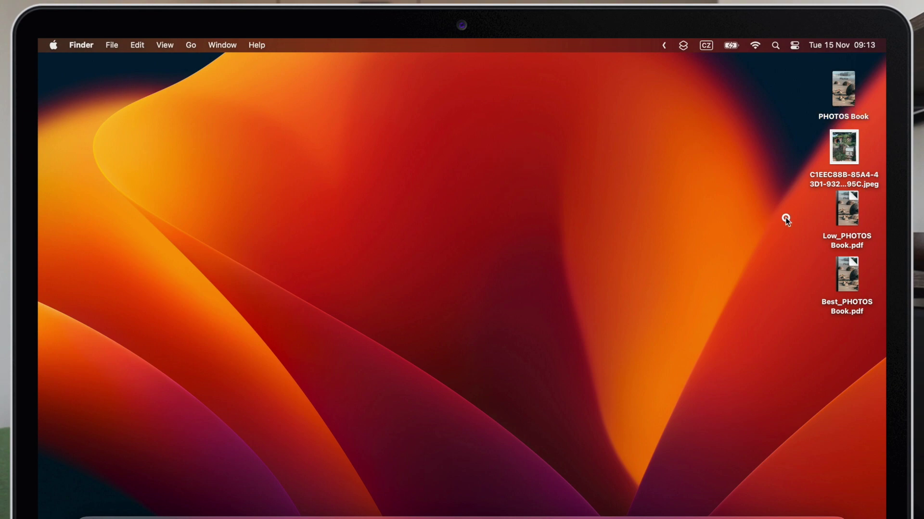
# - Open Best_PHOTOS Book.pdf from the Desktop in Preview at its first page
pyautogui.click(849, 265)
pyautogui.doubleClick(849, 266)
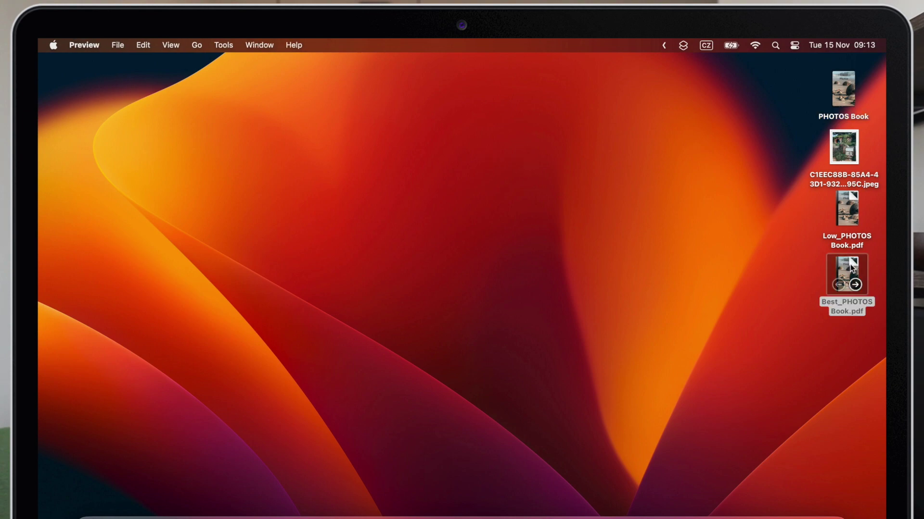
pyautogui.scroll(10, 361, 234)
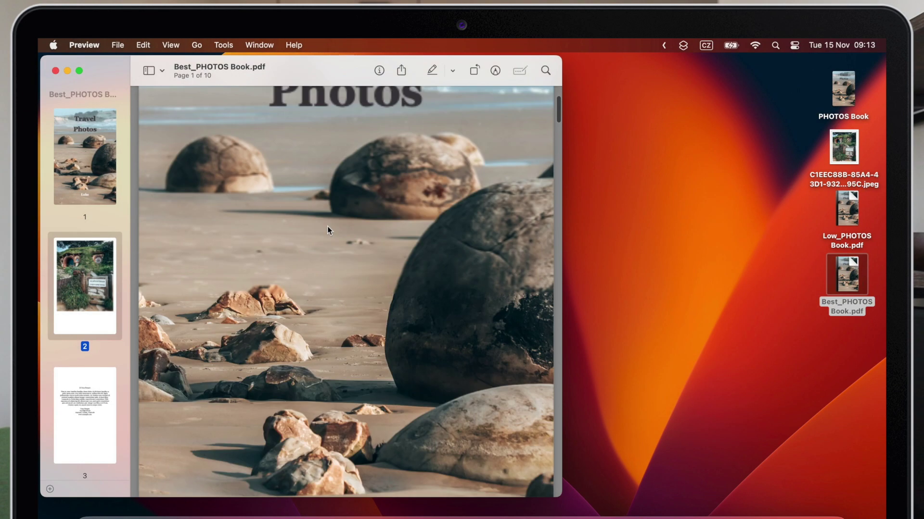
# - Start exporting the PDF in PDF format with the Reduce File Size Quartz filter
pyautogui.click(116, 44)
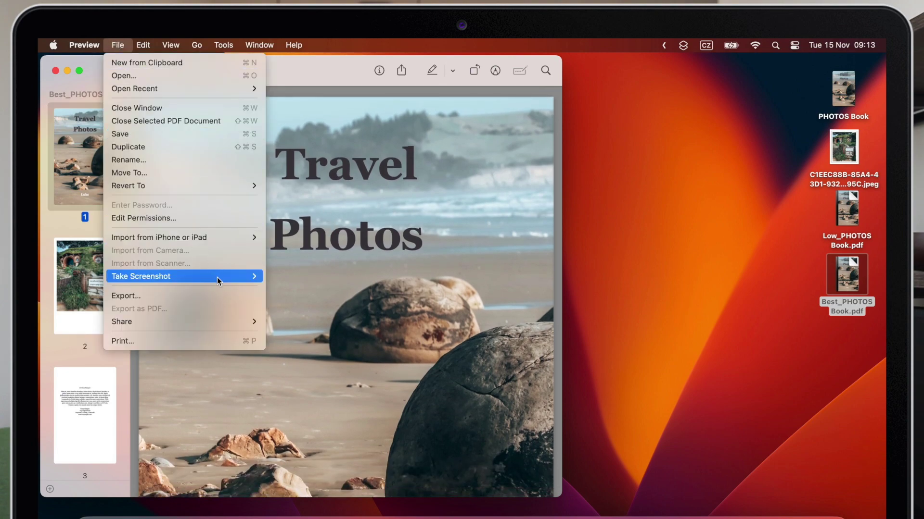
pyautogui.click(227, 291)
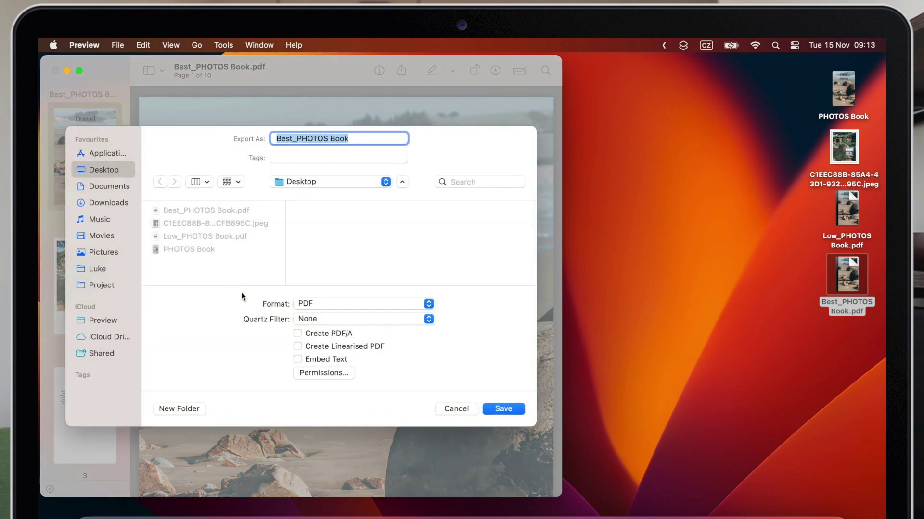
pyautogui.click(322, 305)
pyautogui.click(323, 305)
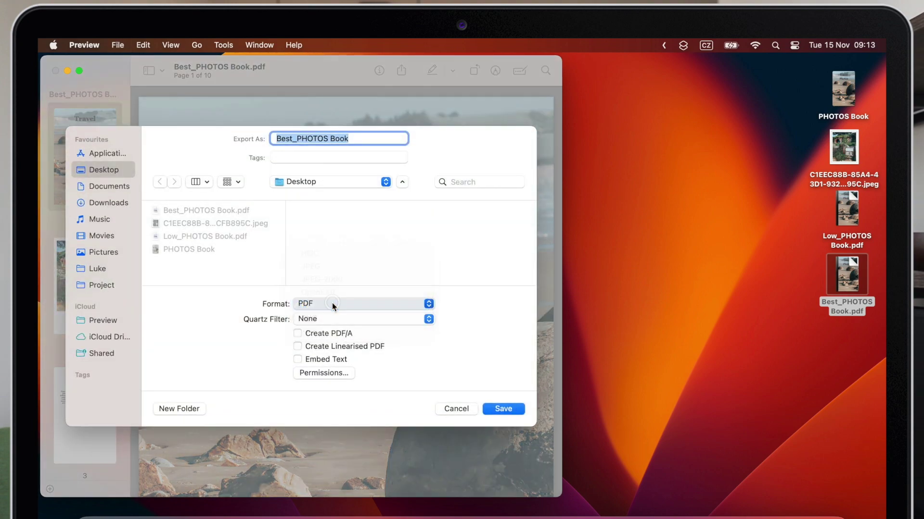
pyautogui.click(320, 318)
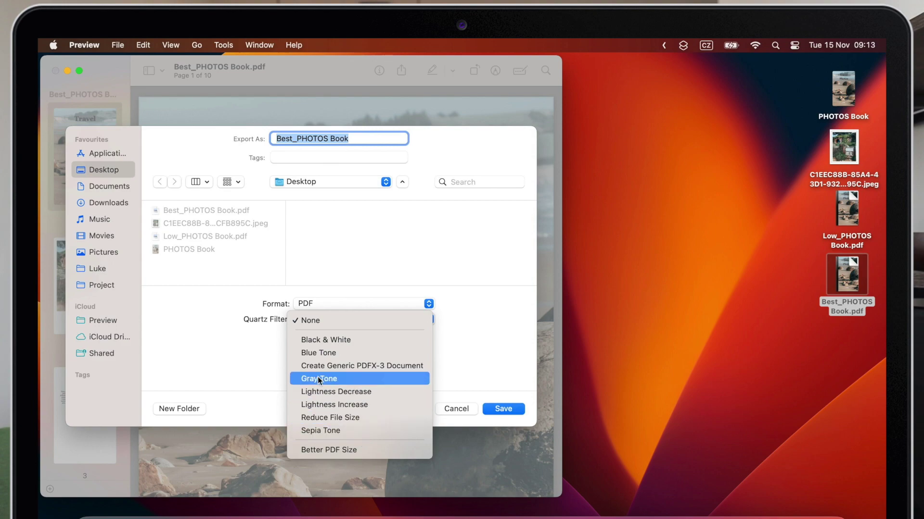
pyautogui.click(304, 418)
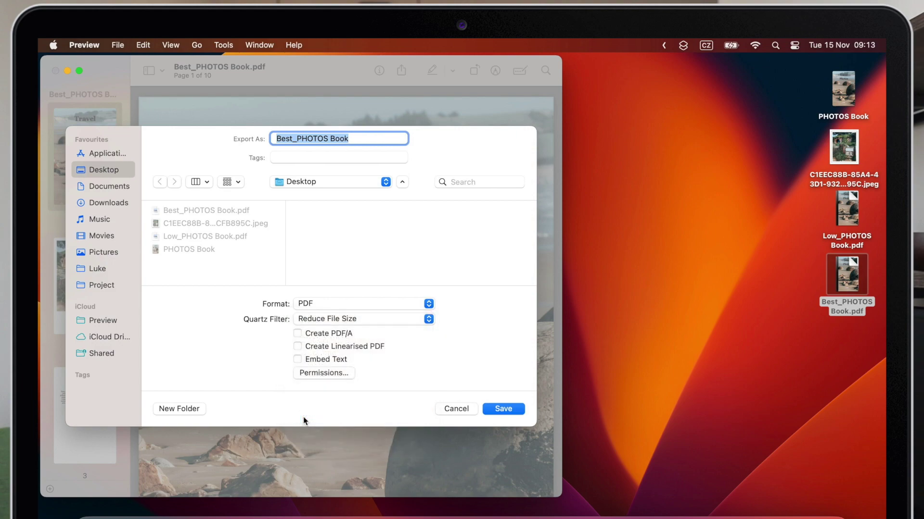
# - Name the exported file Reduced_PHOTOS Book and save it to the Desktop
pyautogui.moveTo(293, 138); pyautogui.dragTo(273, 139)
pyautogui.press('BackSpace')
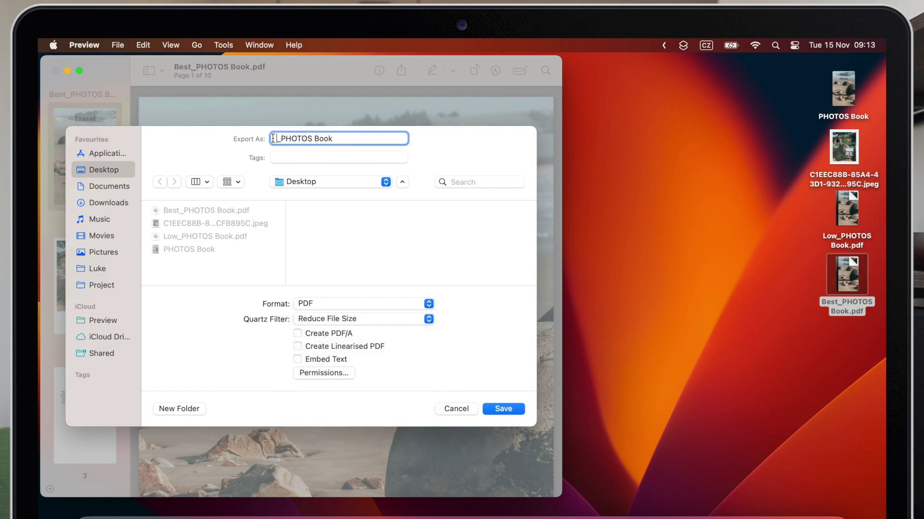
pyautogui.write('Reduced')
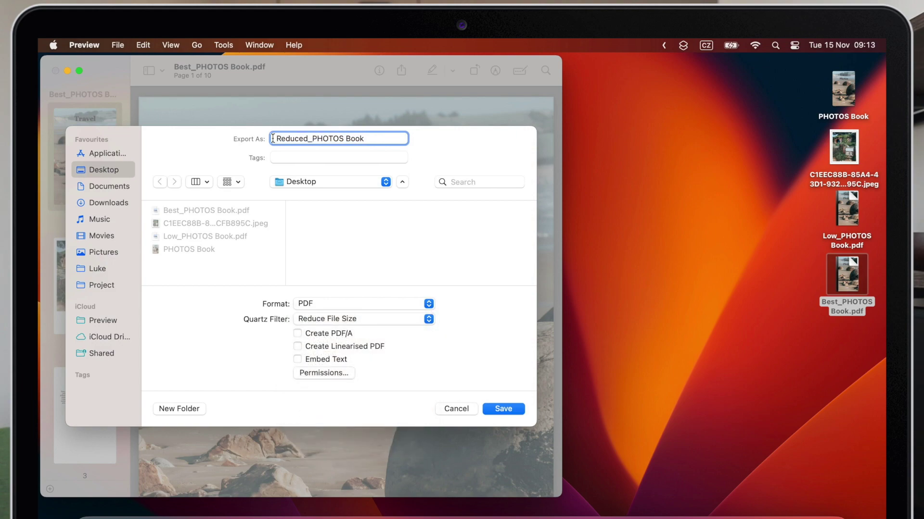
pyautogui.click(505, 409)
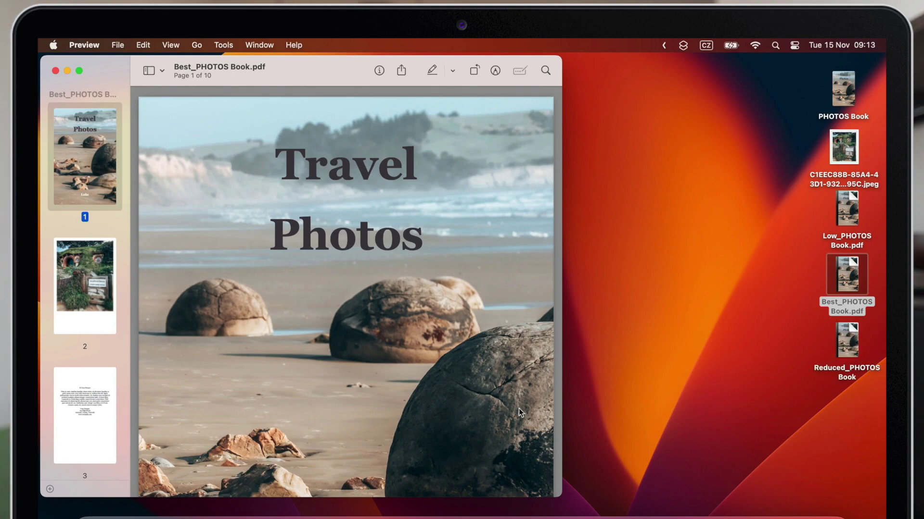
# - Check the file size of Reduced_PHOTOS Book in its Finder info and close the info window
pyautogui.click(841, 385)
pyautogui.click(846, 340)
pyautogui.press('super+i')
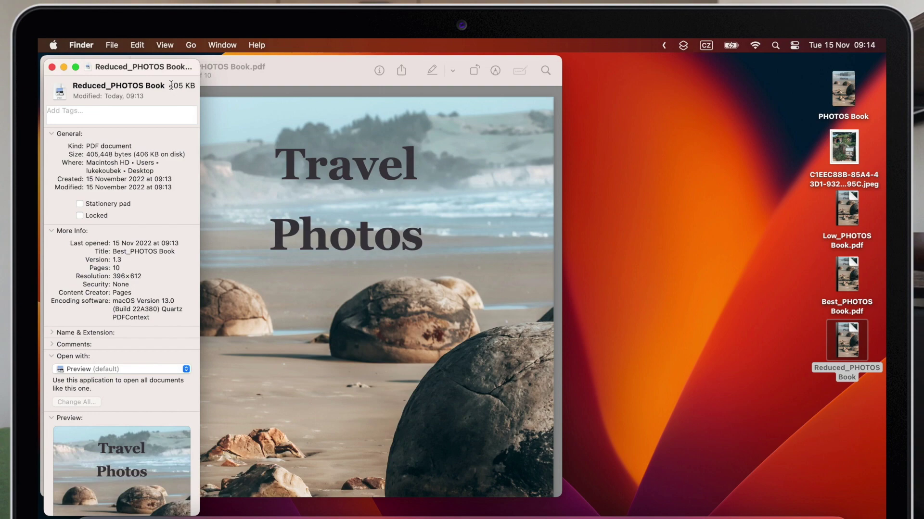
pyautogui.moveTo(171, 85); pyautogui.dragTo(203, 86)
pyautogui.click(51, 66)
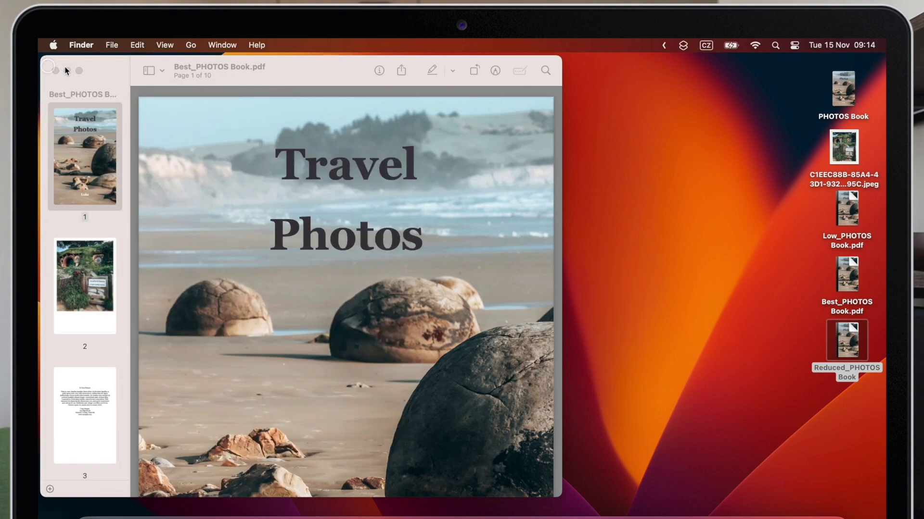
# - Open Reduced_PHOTOS Book in Preview and examine the image quality on its pages
pyautogui.doubleClick(839, 332)
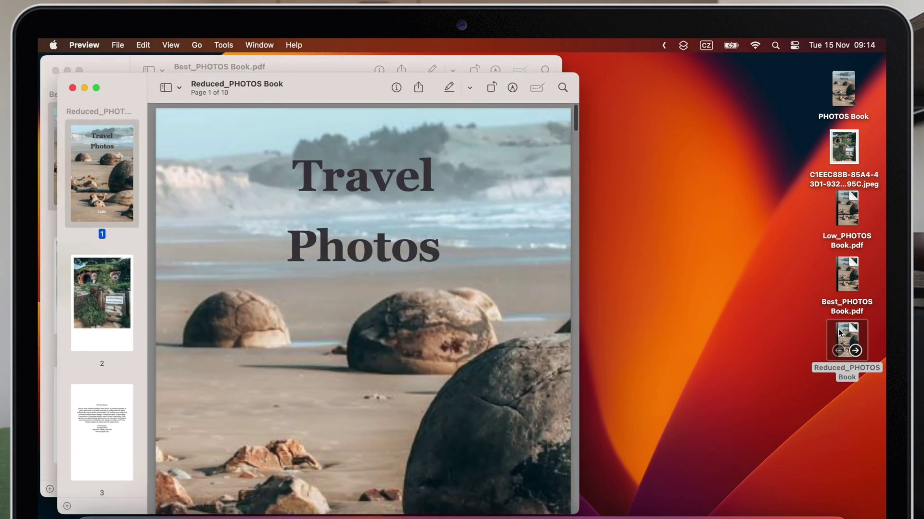
pyautogui.scroll(-10, 431, 347)
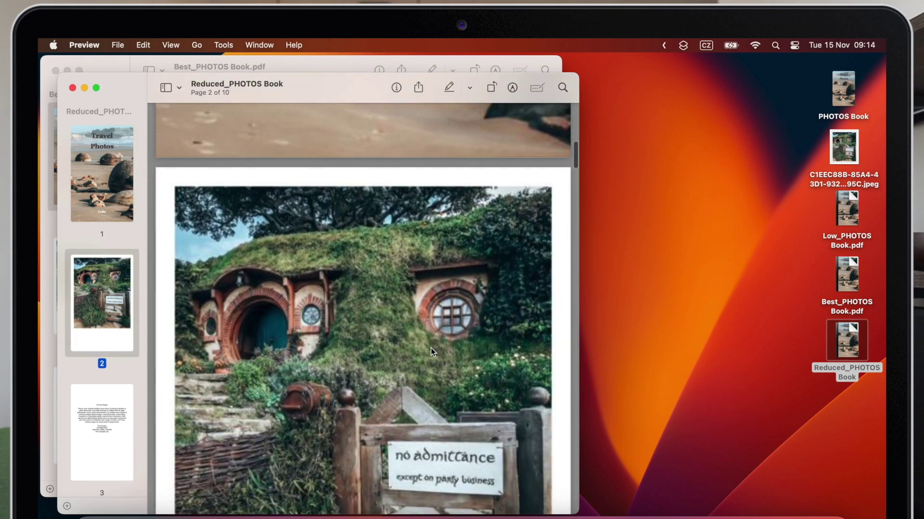
pyautogui.scroll(-3, 431, 348)
pyautogui.scroll(5, 431, 348)
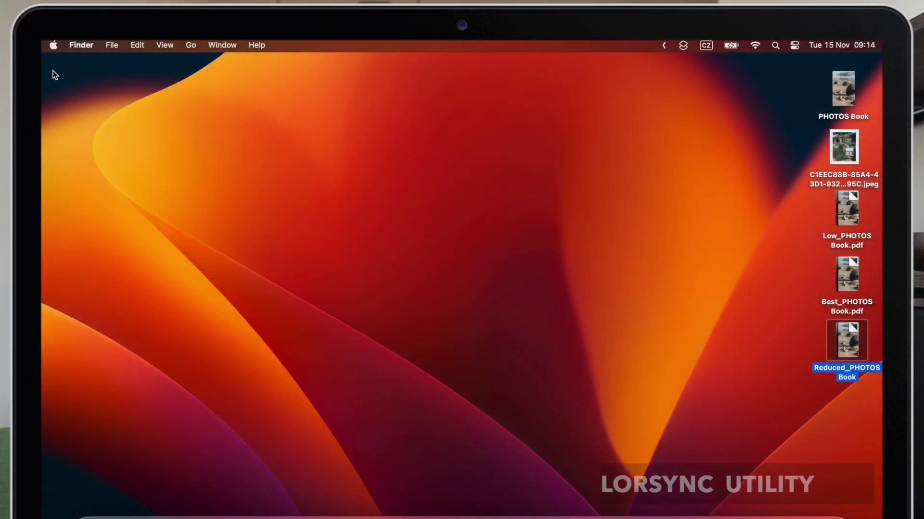
# - Find and launch ColorSync Utility
pyautogui.click(306, 225)
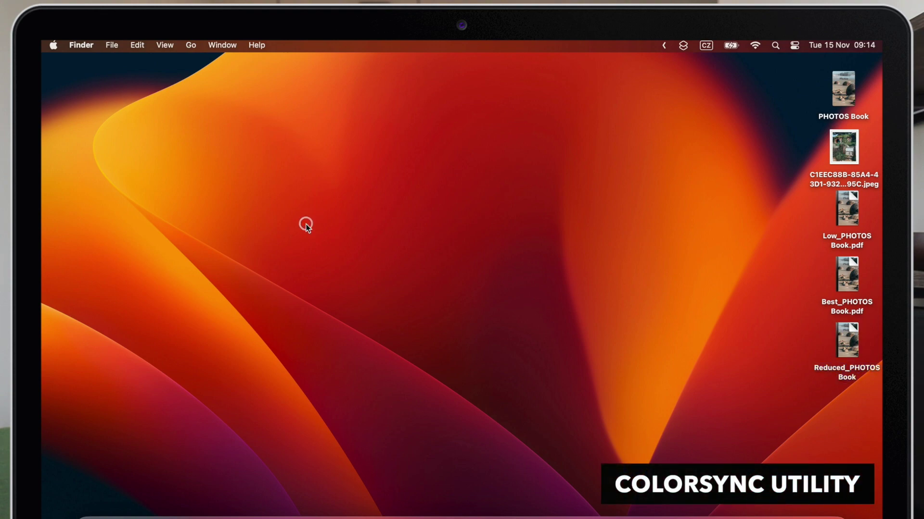
pyautogui.press('super+space')
pyautogui.write('color')
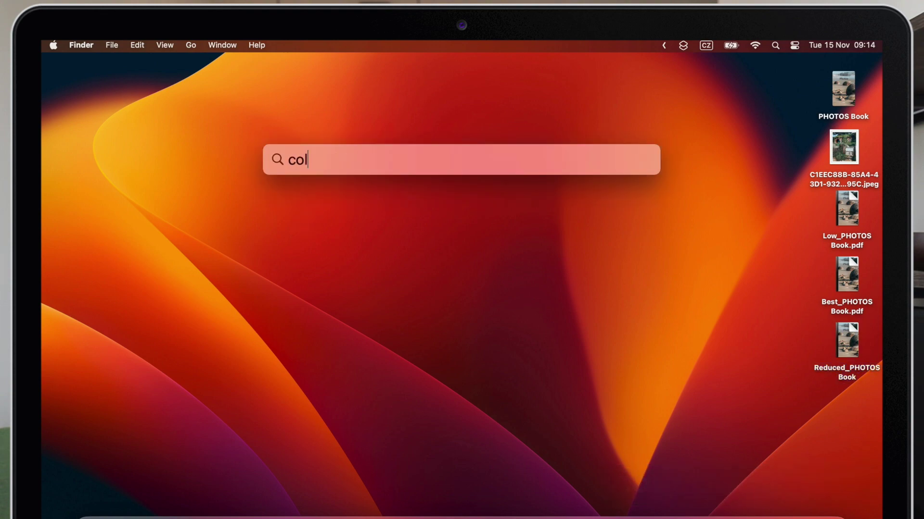
pyautogui.press('Return')
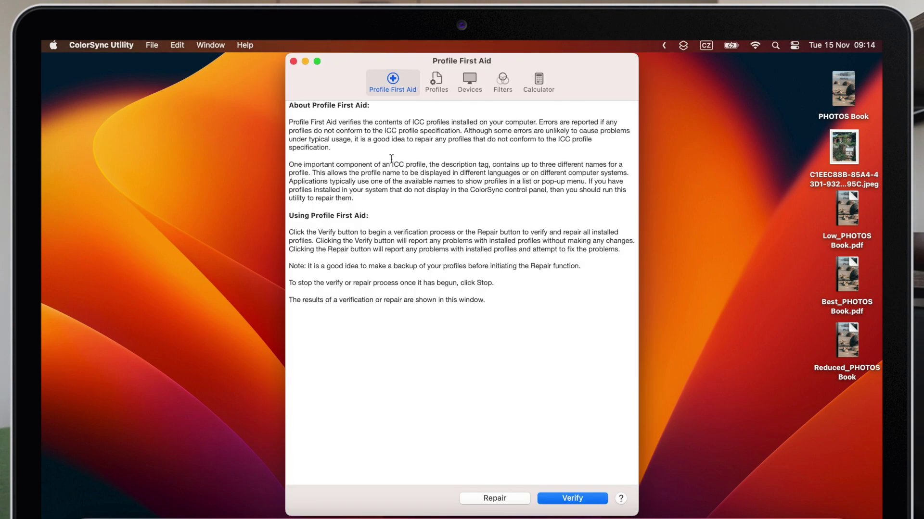
# - Create a custom filter named Better Image Compression
pyautogui.click(503, 83)
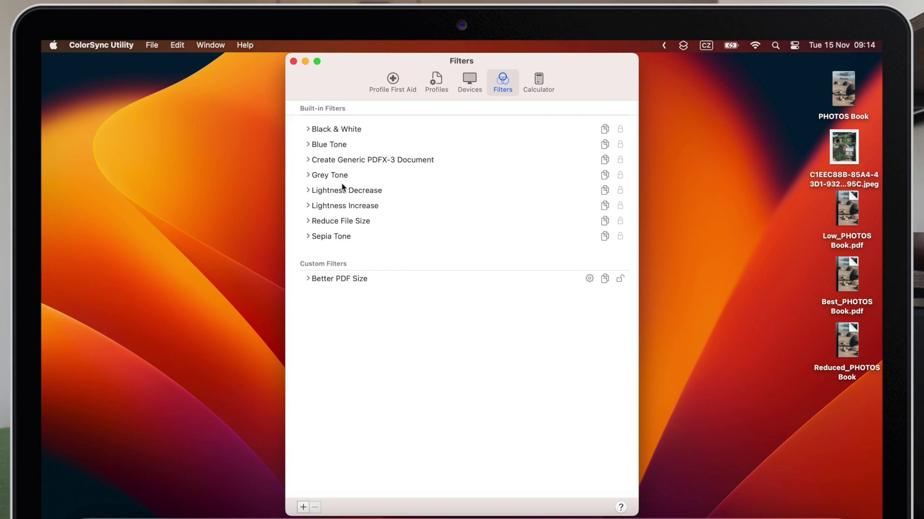
pyautogui.click(303, 507)
pyautogui.write('Better Image Compression')
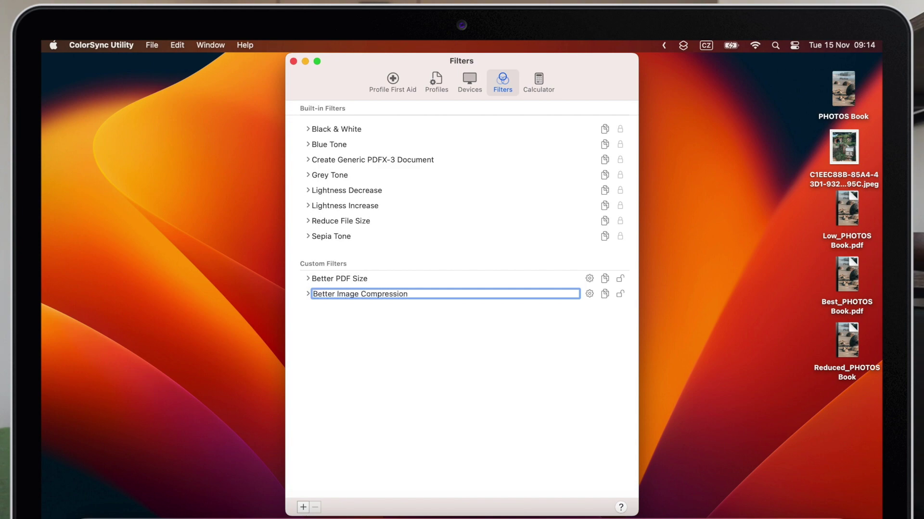
pyautogui.click(500, 388)
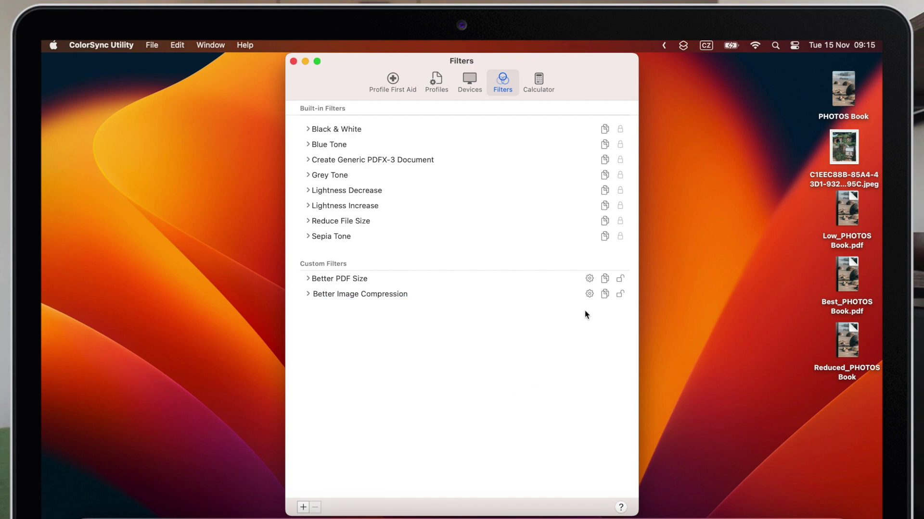
# - Add an Image Compression component from the image effects to the Better Image Compression filter
pyautogui.click(588, 294)
pyautogui.moveTo(632, 318)
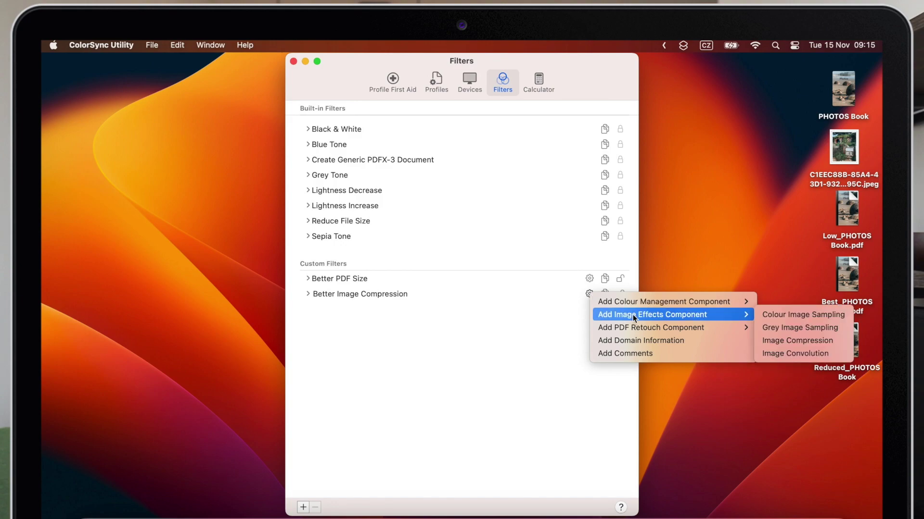
pyautogui.click(790, 341)
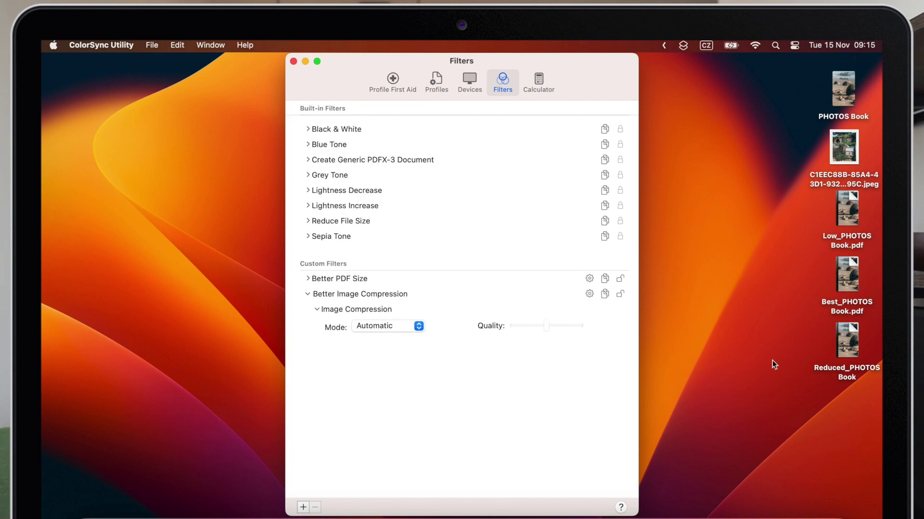
# - Set the Image Compression mode to JPEG, adjust its quality near the middle of the range, and close the Filters window
pyautogui.click(416, 327)
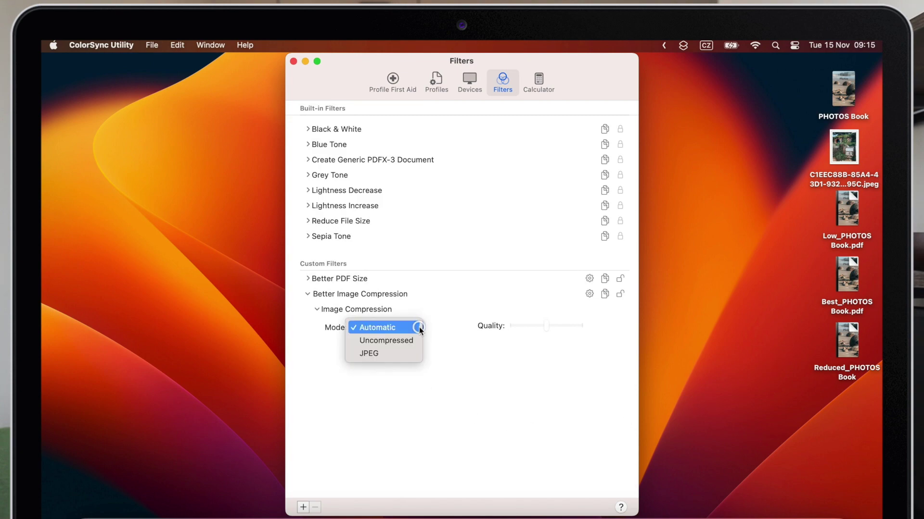
pyautogui.click(389, 354)
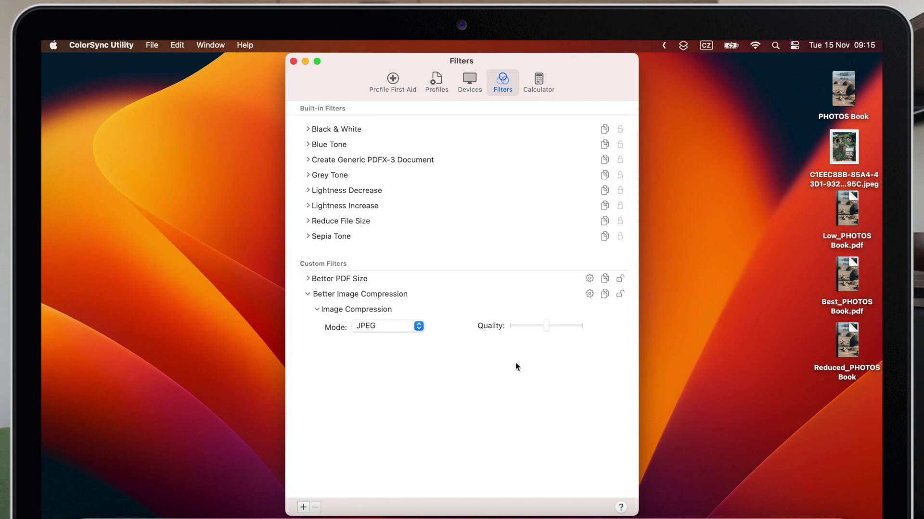
pyautogui.moveTo(533, 328)
pyautogui.mouseDown()
pyautogui.moveTo(564, 327)
pyautogui.moveTo(550, 328)
pyautogui.mouseUp()
pyautogui.click(293, 61)
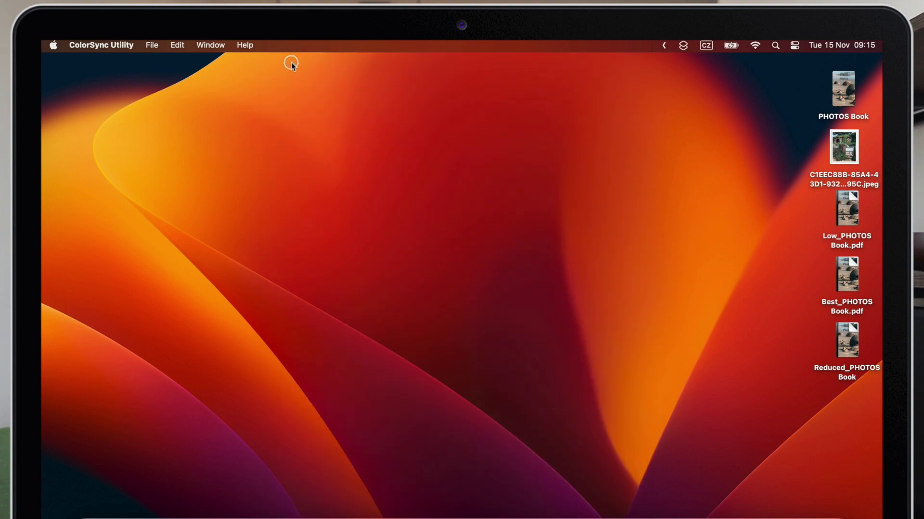
# - Export Best_PHOTOS Book.pdf from Preview to the Desktop as a PDF named Better_PHOTOS Book with the Better Image Compression Quartz filter, then close the original
pyautogui.doubleClick(851, 268)
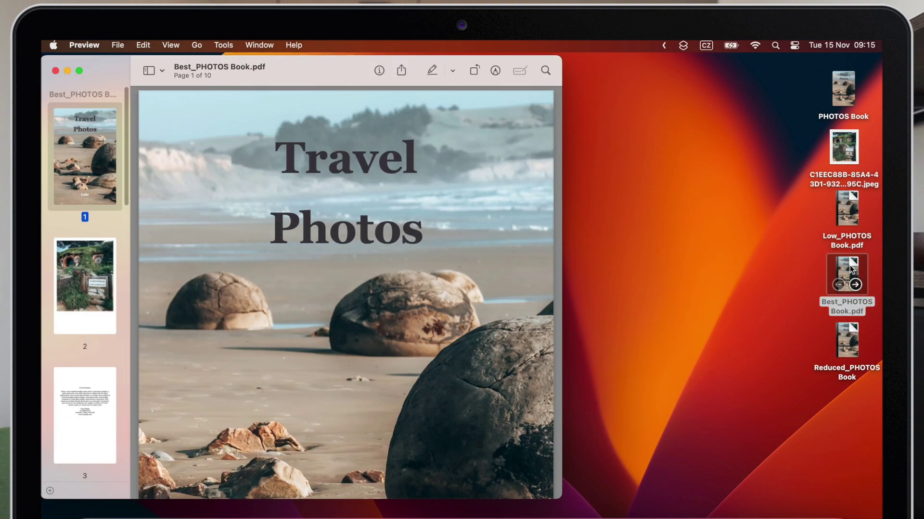
pyautogui.click(118, 46)
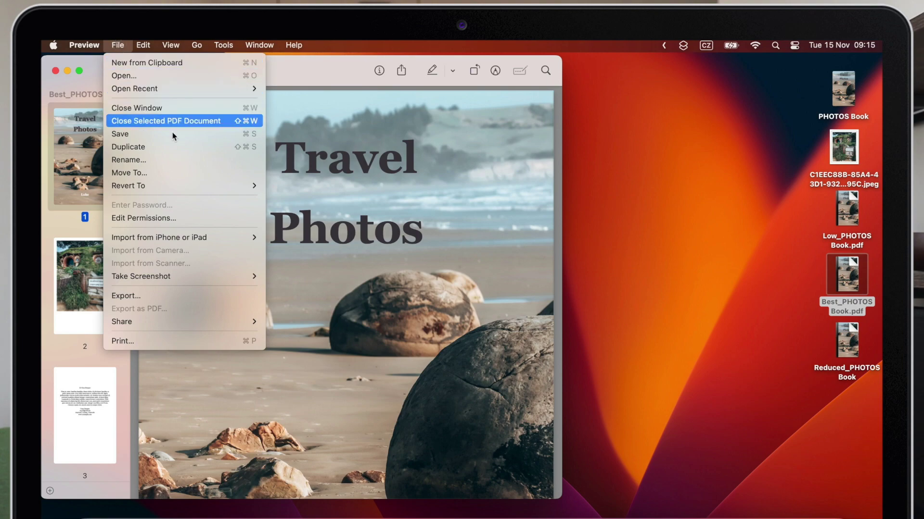
pyautogui.click(238, 296)
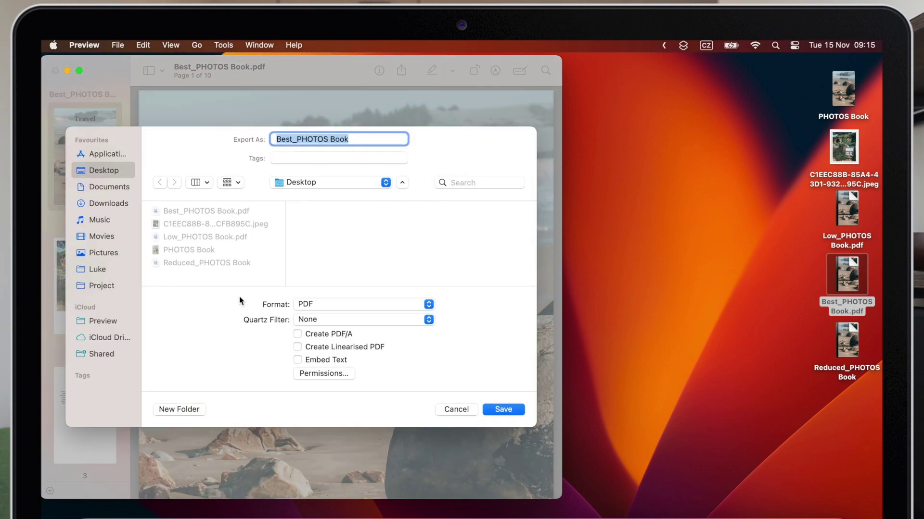
pyautogui.click(293, 140)
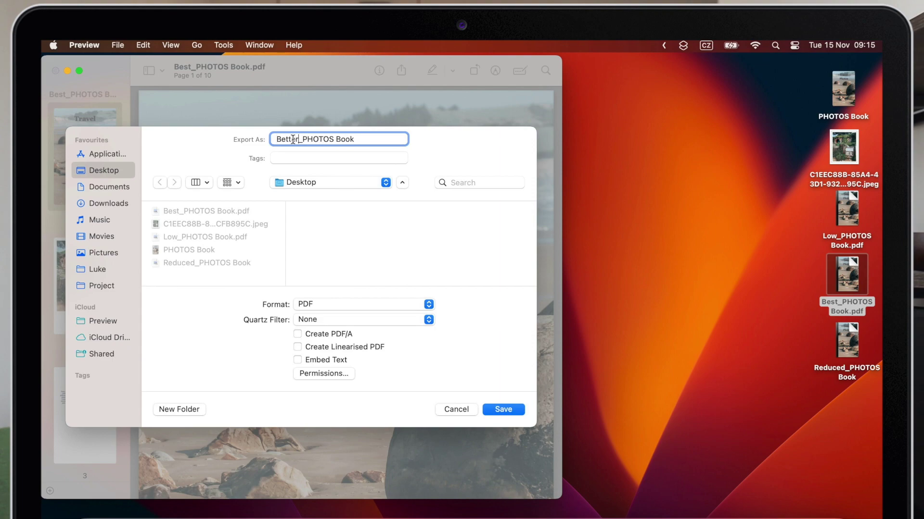
pyautogui.click(347, 318)
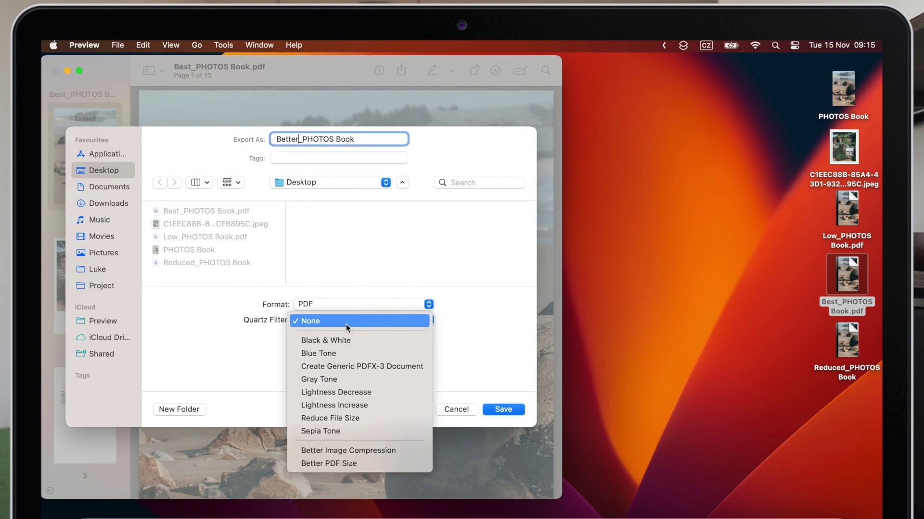
pyautogui.click(372, 450)
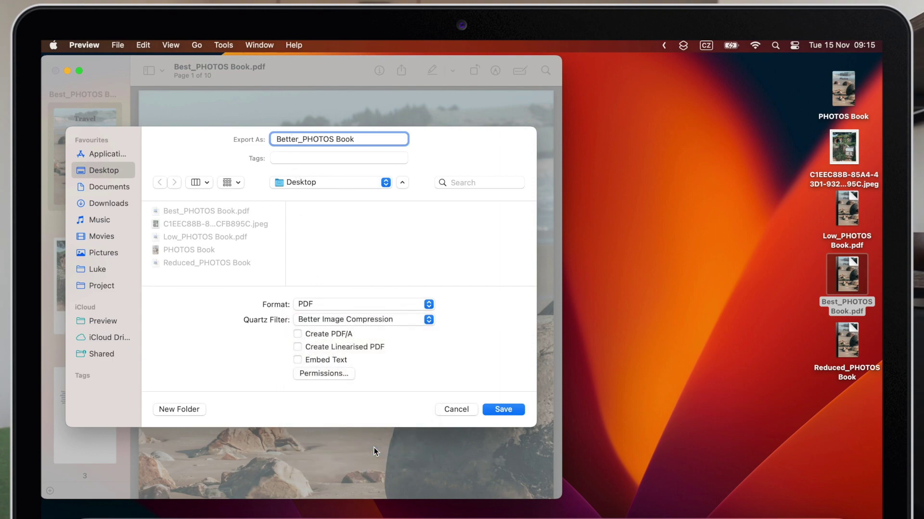
pyautogui.click(489, 408)
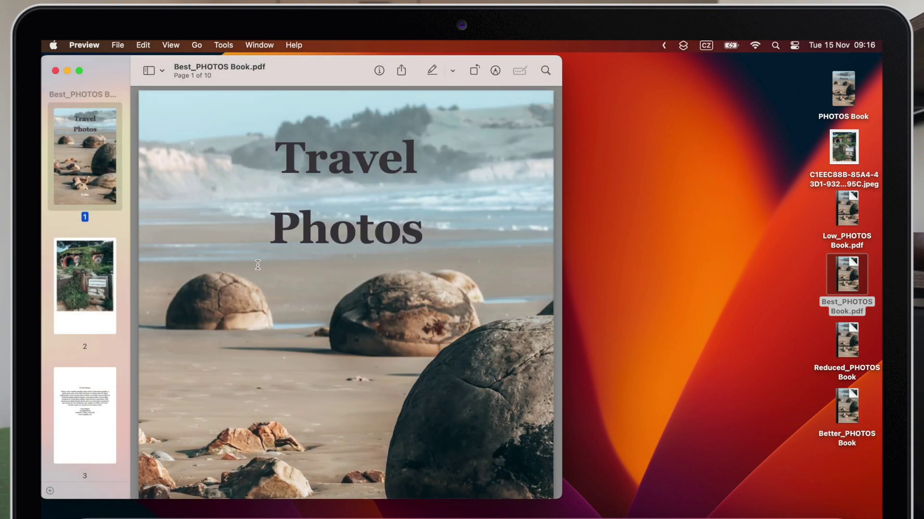
pyautogui.click(56, 71)
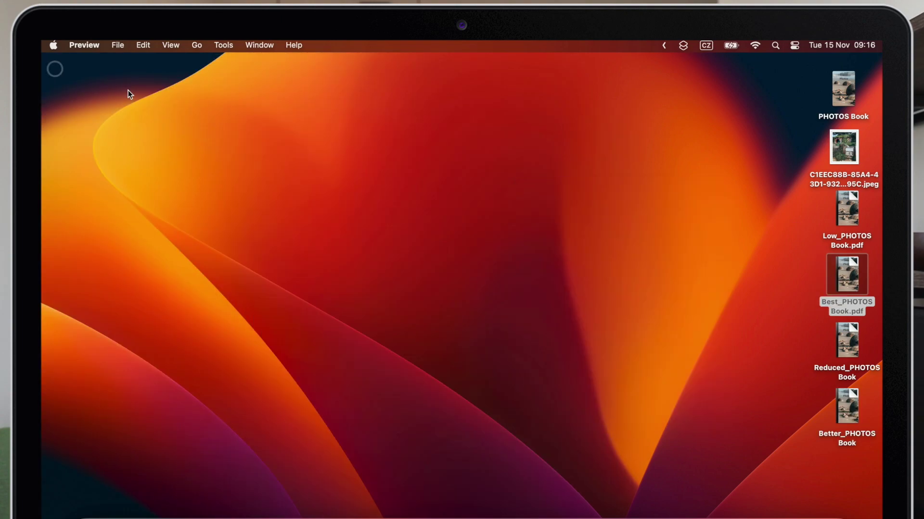
# - Compare the file sizes of Best_PHOTOS Book.pdf and Better_PHOTOS Book in their Finder info windows
pyautogui.click(745, 328)
pyautogui.press('super+i')
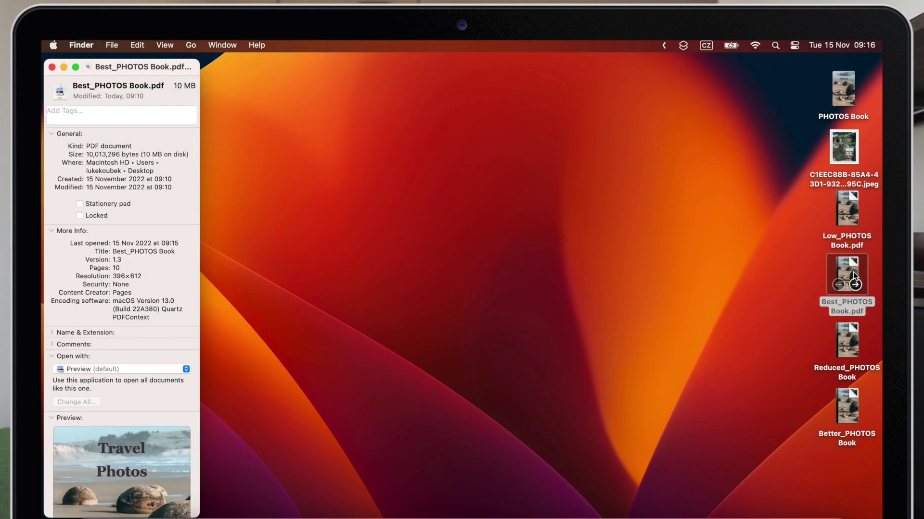
pyautogui.click(849, 403)
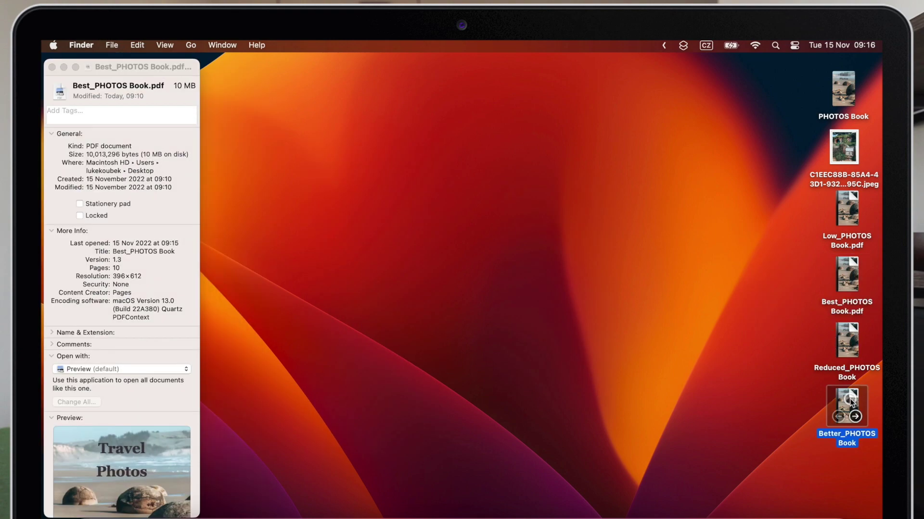
pyautogui.press('super+i')
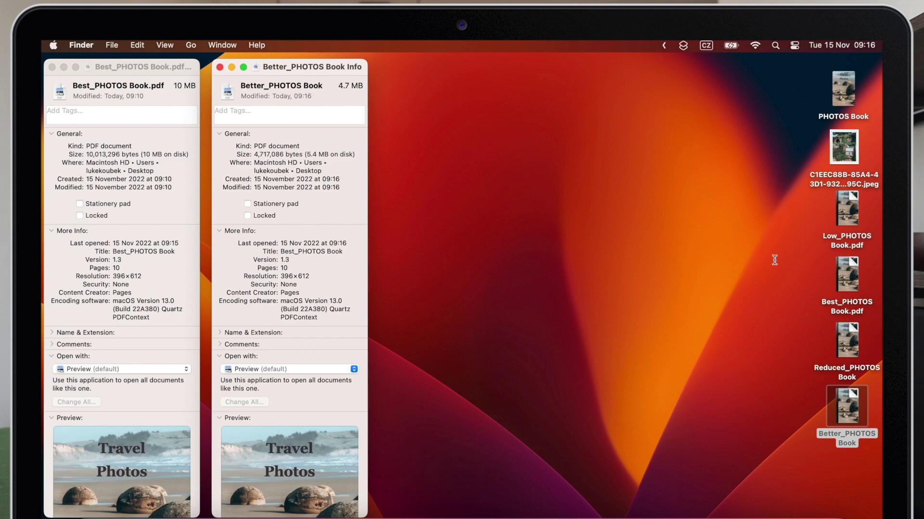
# - Open Best_PHOTOS Book.pdf and Better_PHOTOS Book in Preview and place them side by side to compare image quality
pyautogui.doubleClick(842, 268)
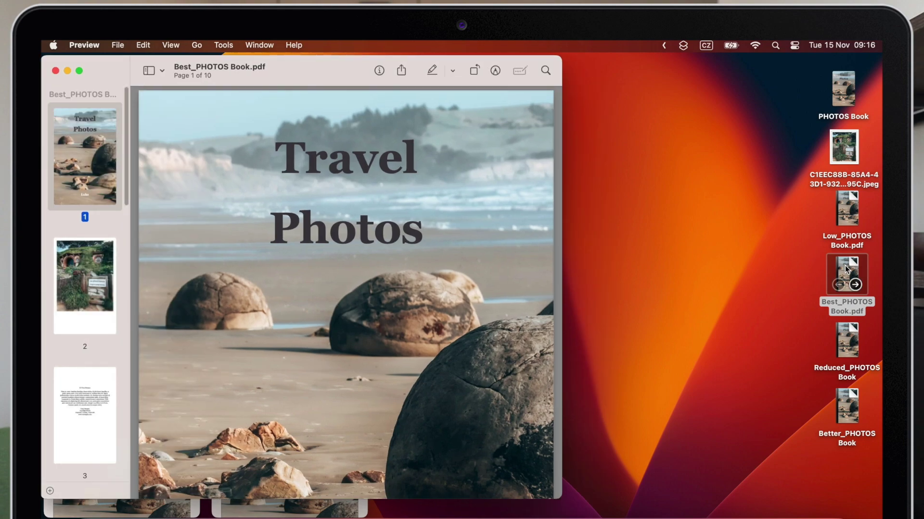
pyautogui.doubleClick(846, 406)
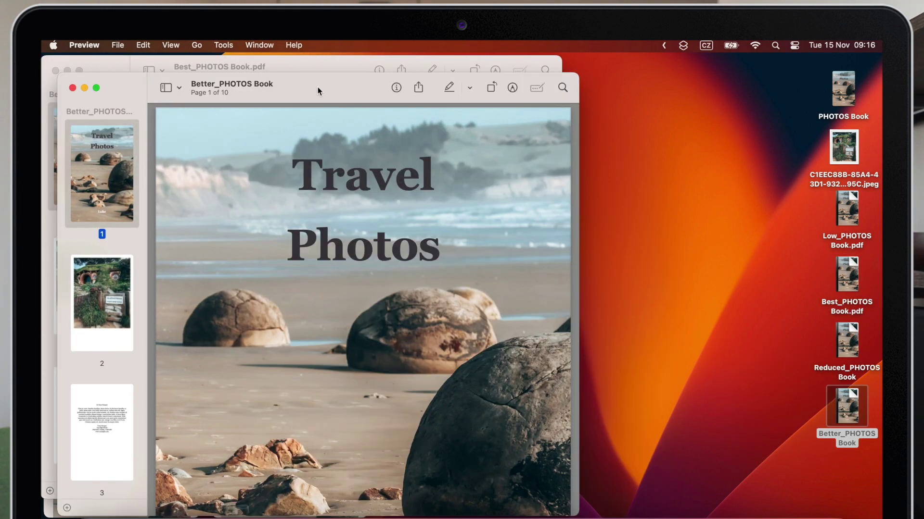
pyautogui.moveTo(318, 90); pyautogui.dragTo(702, 77)
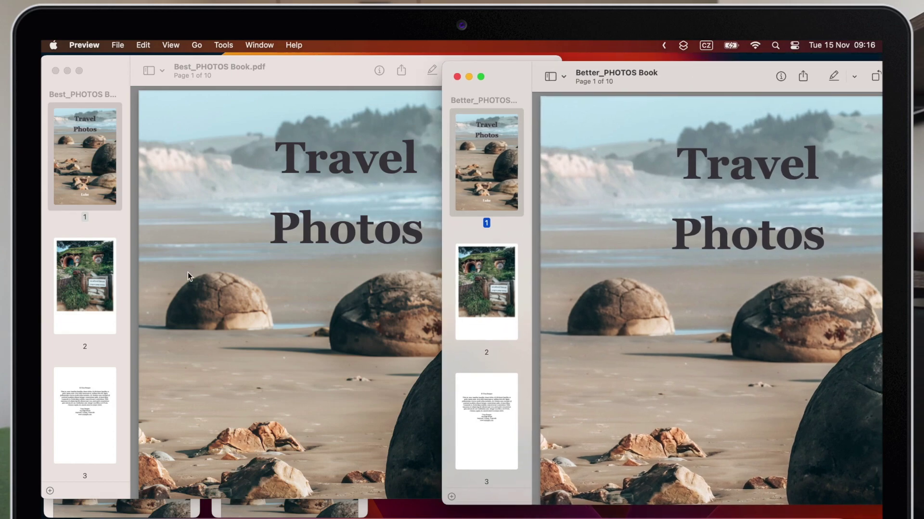